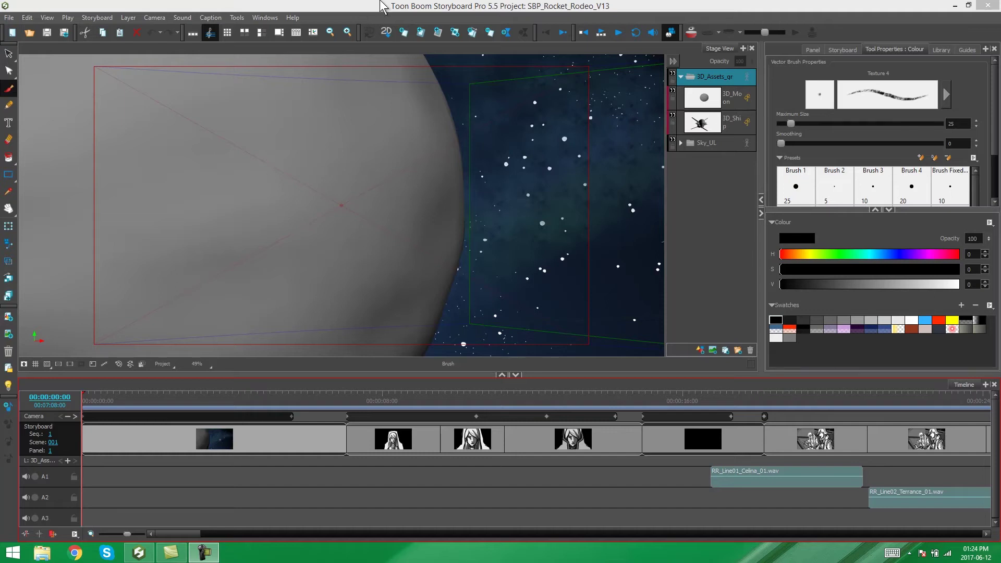
# - Scroll the timeline past scene 030 to show scene 033 panel 5, the meteor shower, on stage
pyautogui.click(446, 278)
pyautogui.click(226, 499)
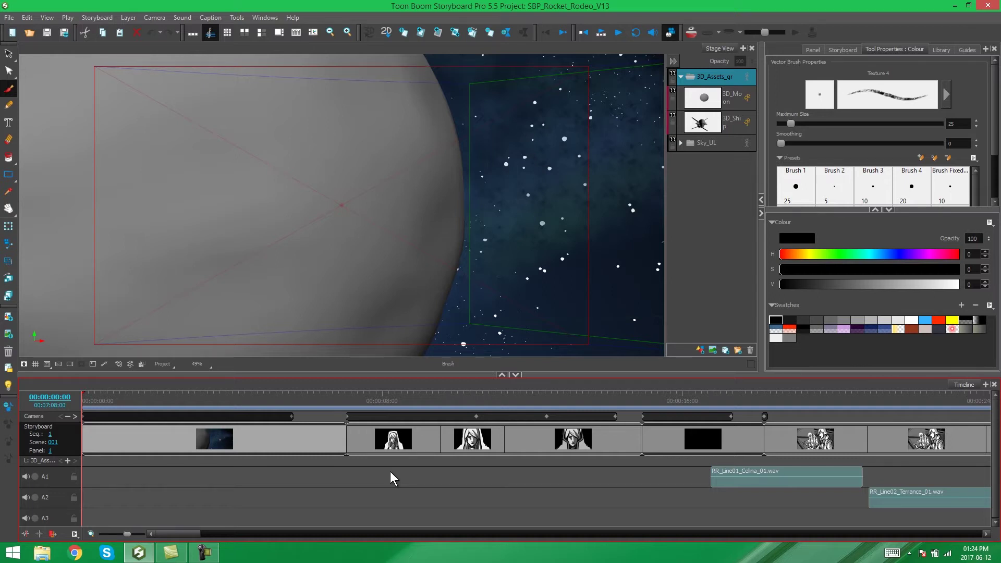
pyautogui.moveTo(186, 535); pyautogui.dragTo(413, 556)
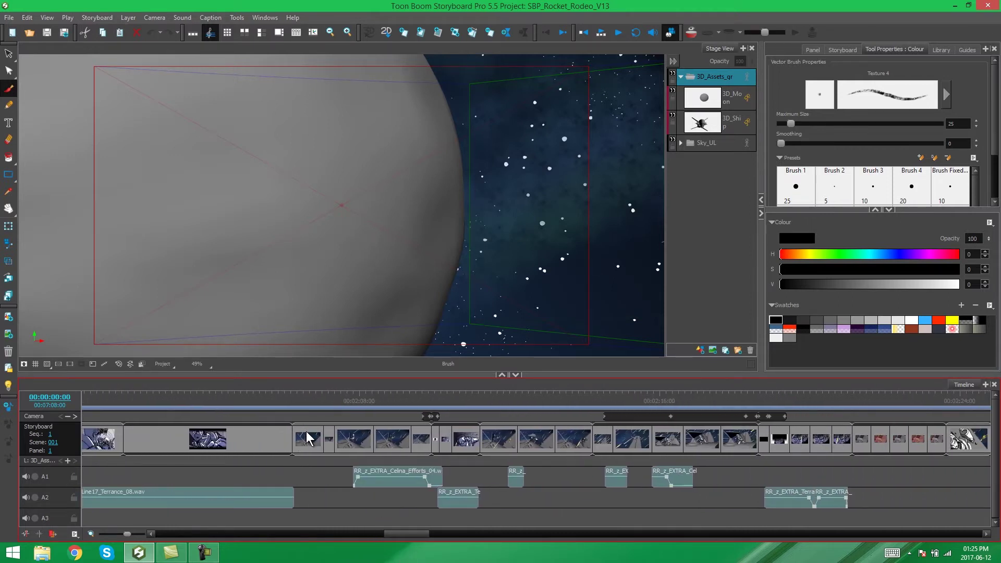
pyautogui.click(308, 434)
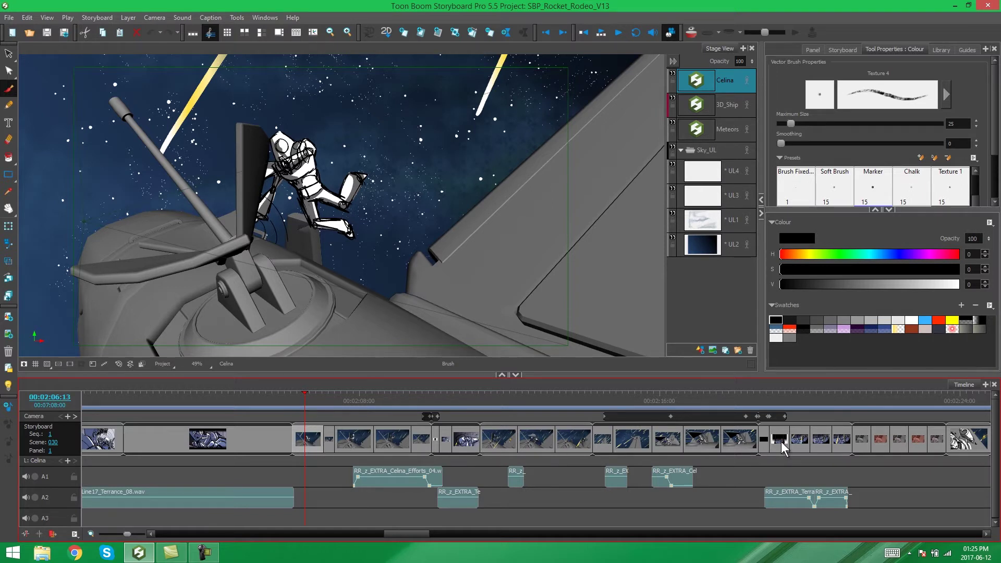
pyautogui.click(742, 439)
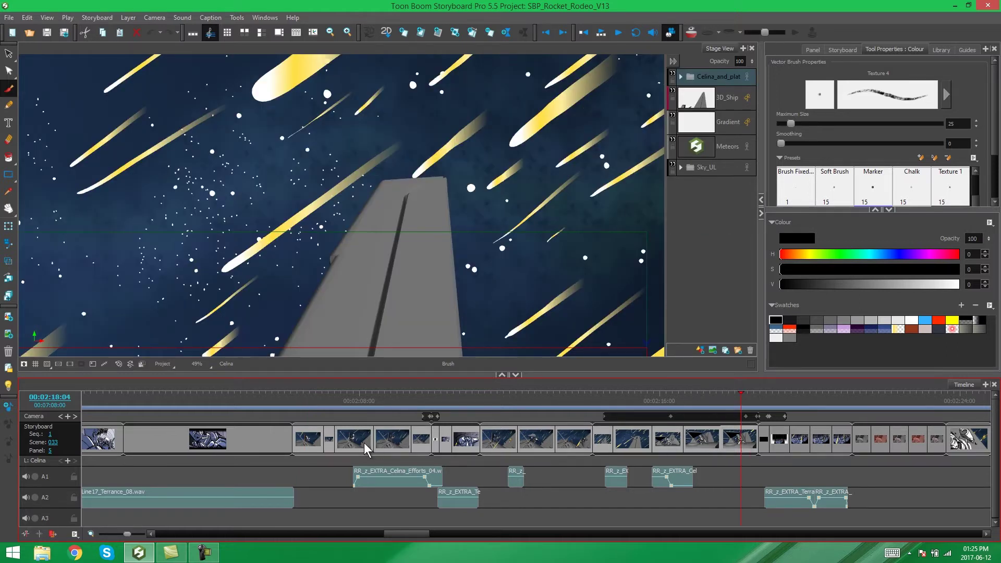
# - Open File > Project Management > Extract and select scenes 030 through 033 in the Scenes list
pyautogui.click(11, 22)
pyautogui.moveTo(35, 136)
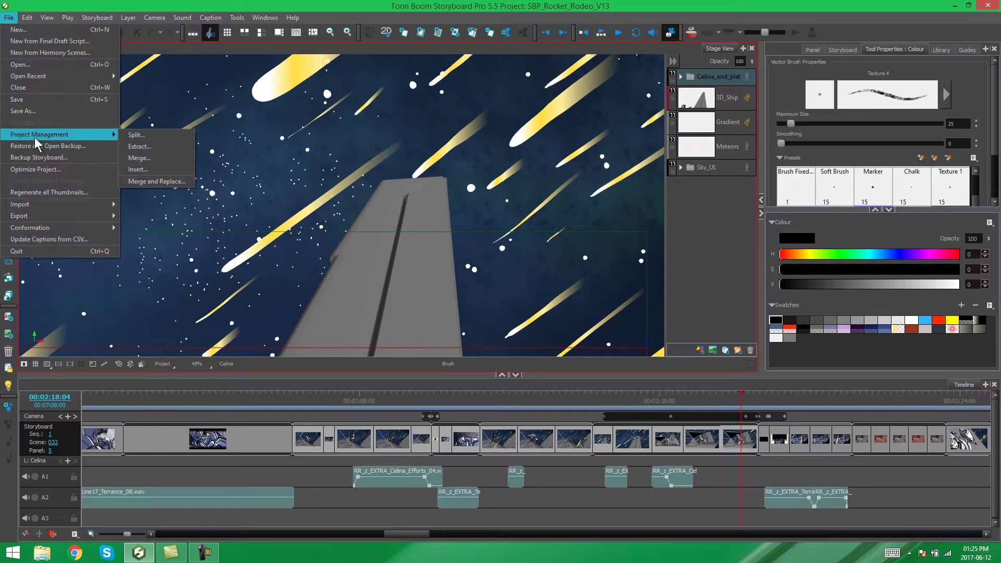
pyautogui.click(140, 146)
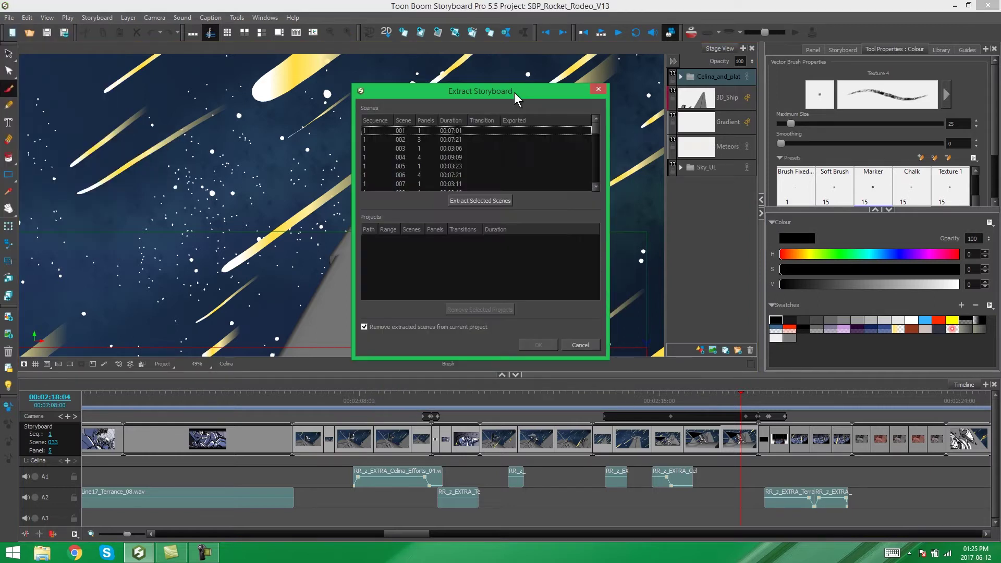
pyautogui.moveTo(514, 92)
pyautogui.mouseDown()
pyautogui.moveTo(451, 90)
pyautogui.moveTo(530, 98)
pyautogui.moveTo(521, 93)
pyautogui.mouseUp()
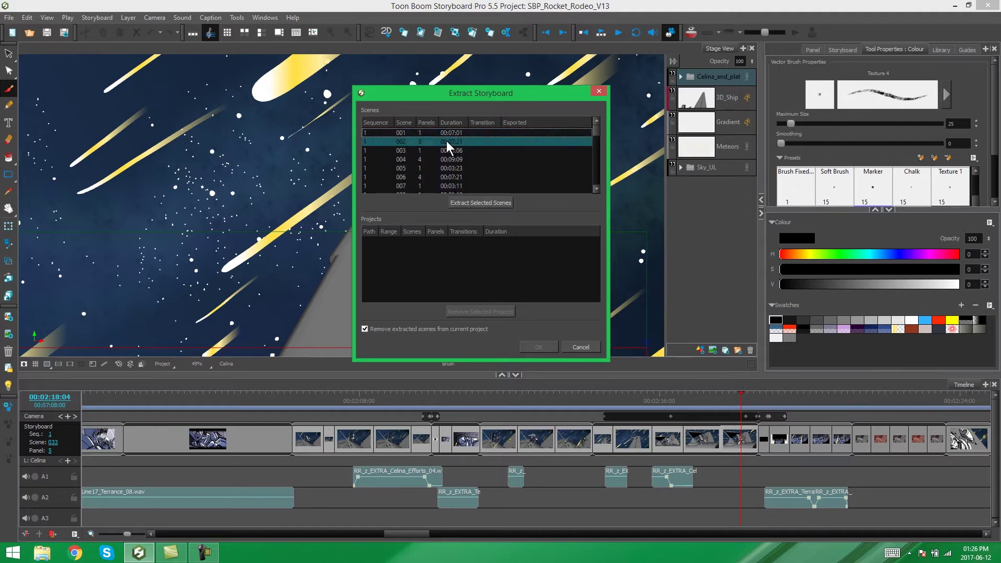
pyautogui.moveTo(597, 130); pyautogui.dragTo(599, 143)
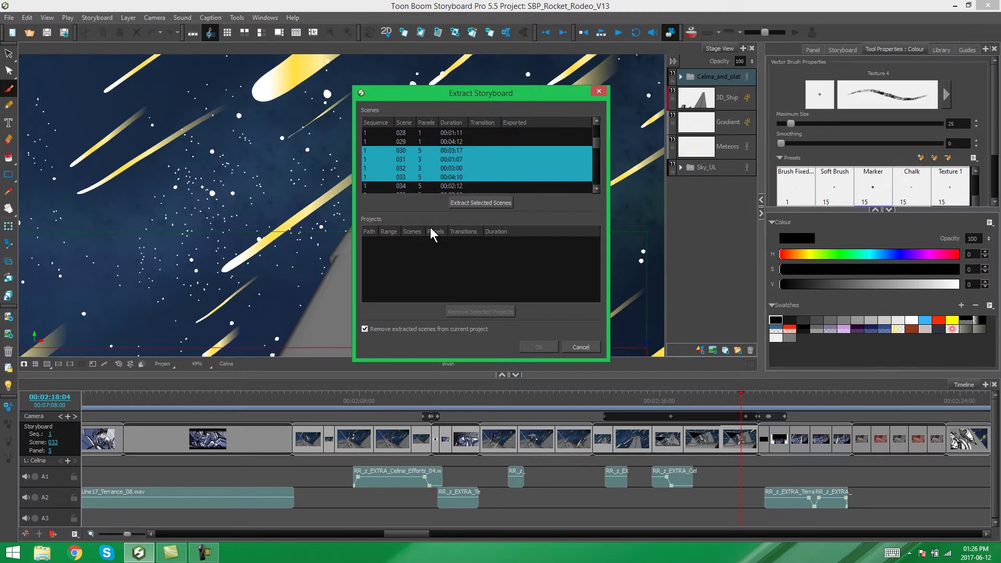
# - Replace the selection in the Extract Storyboard Scenes list with scenes 015 through 021
pyautogui.keyDown('shift'); pyautogui.click(423, 187); pyautogui.keyUp('shift')
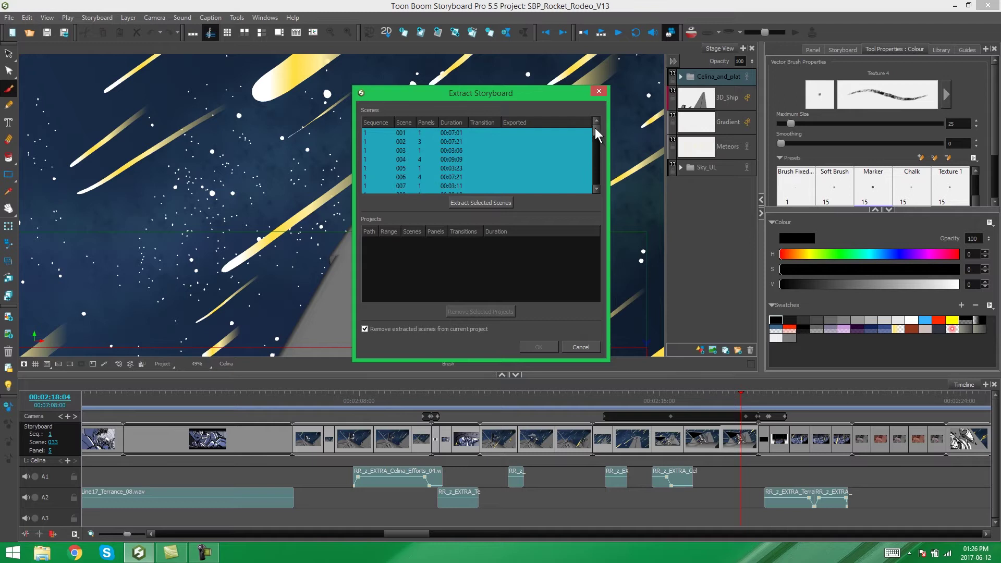
pyautogui.scroll(-2, 593, 140)
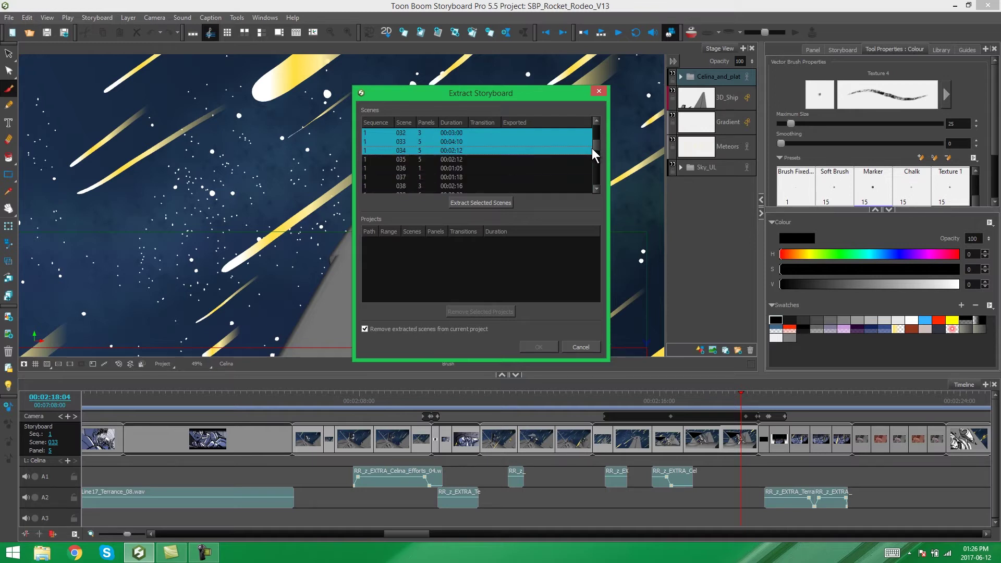
pyautogui.scroll(8, 521, 175)
pyautogui.click(463, 177)
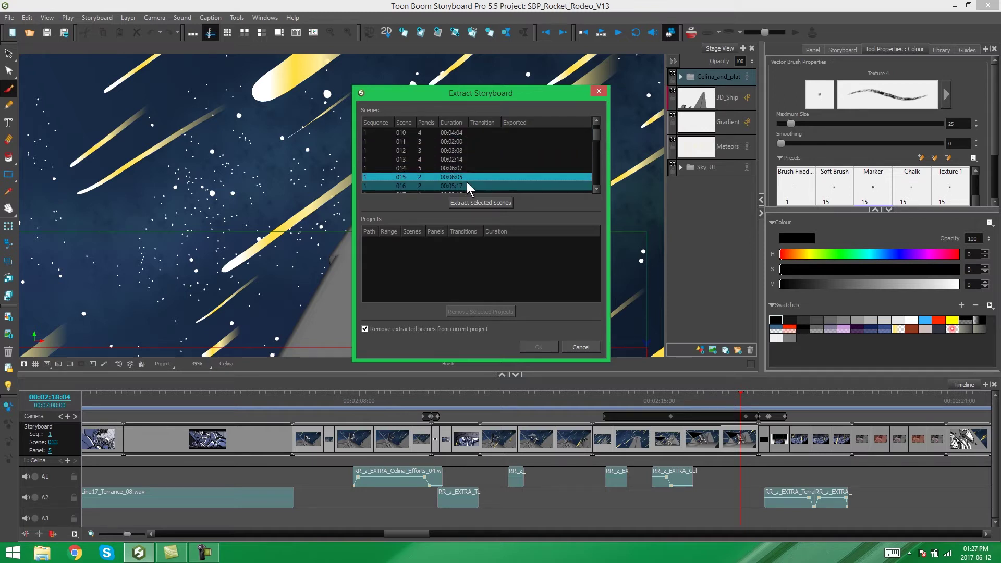
pyautogui.scroll(-2, 466, 181)
pyautogui.keyDown('shift'); pyautogui.click(465, 179); pyautogui.keyUp('shift')
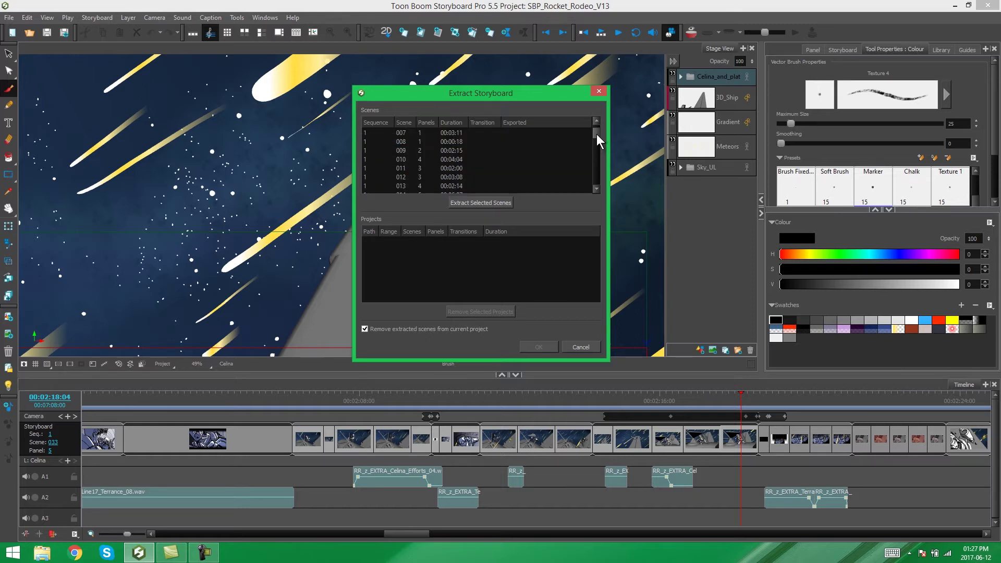
pyautogui.moveTo(596, 133); pyautogui.dragTo(594, 139)
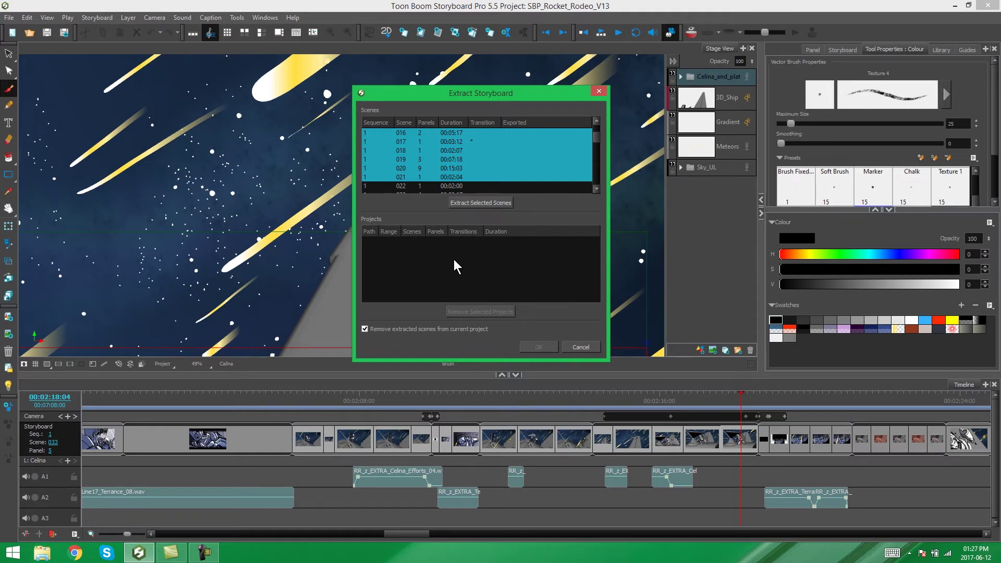
# - Extract scenes 015–021 to the Desktop as SBP_RR_Extract_01 and select its new project row
pyautogui.click(465, 202)
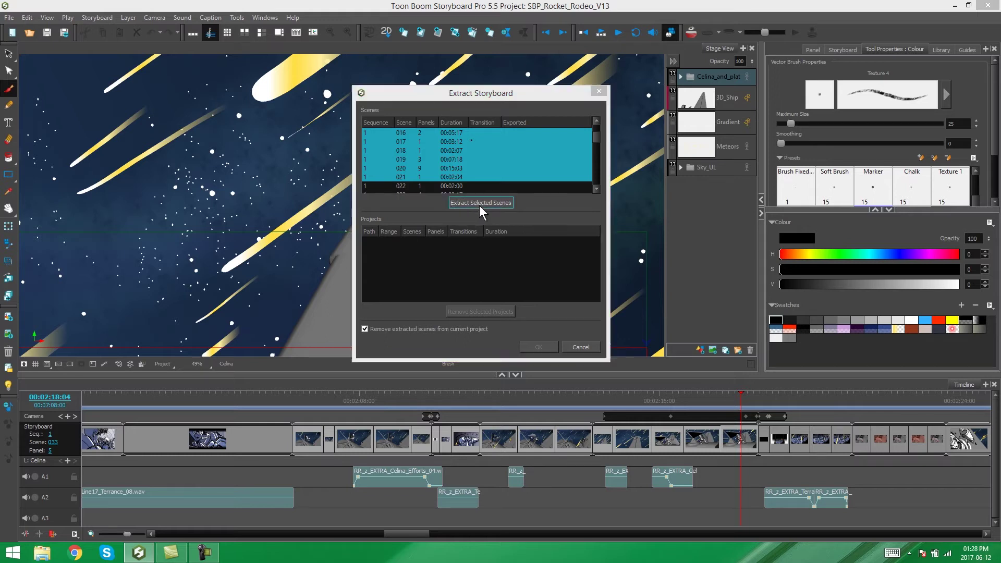
pyautogui.moveTo(605, 109); pyautogui.dragTo(476, 151)
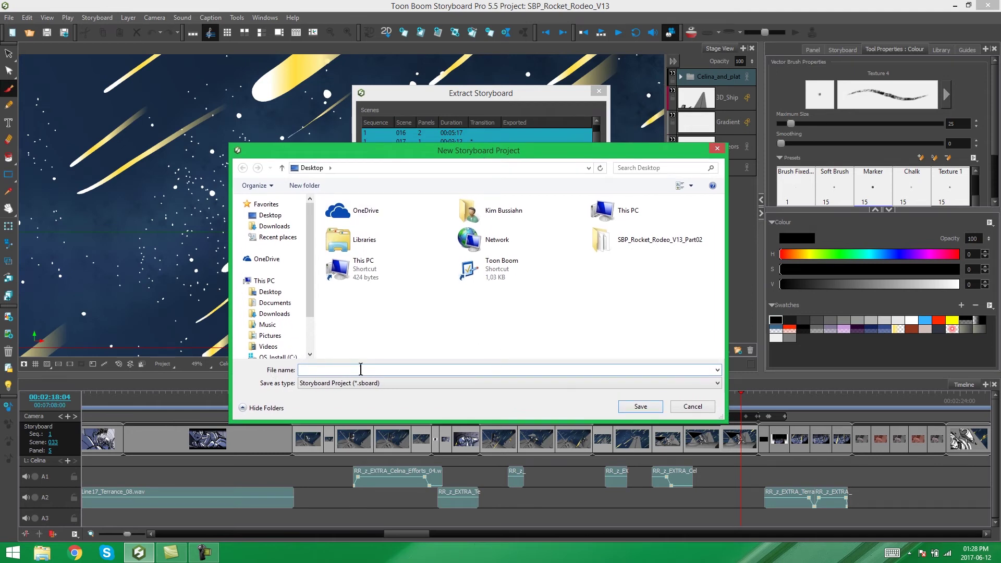
pyautogui.write('SBP_')
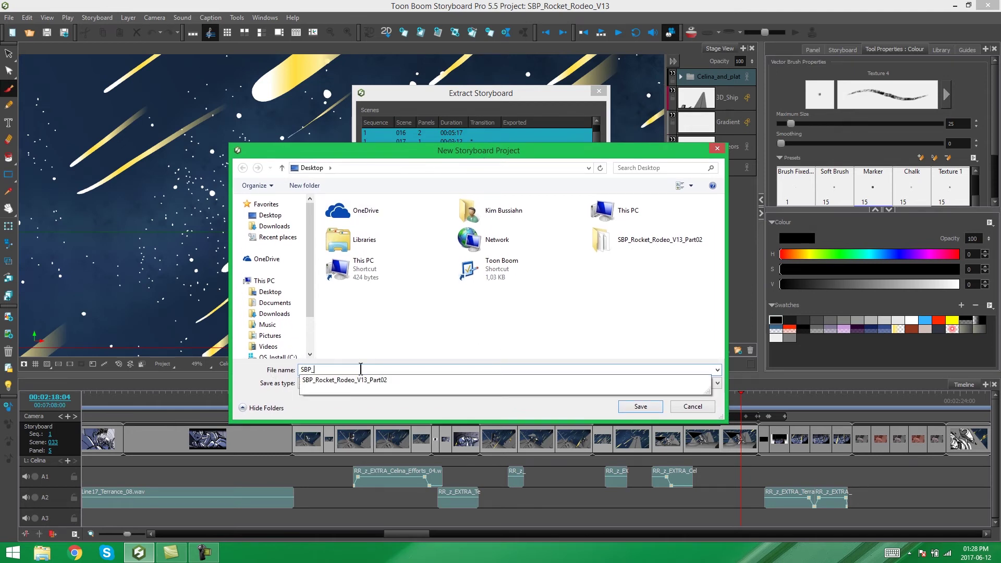
pyautogui.write('RR')
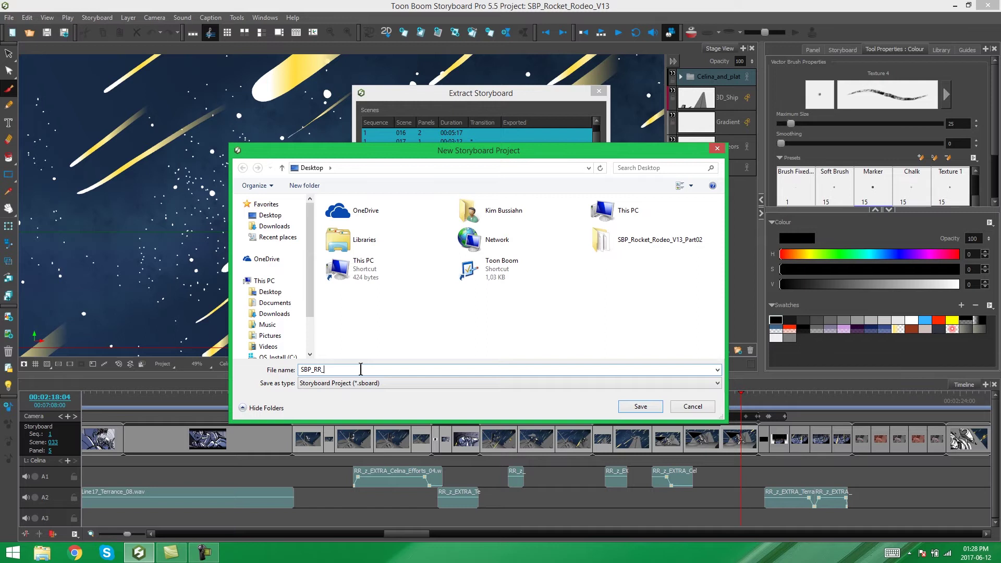
pyautogui.write('_Extract_01')
pyautogui.moveTo(505, 156); pyautogui.dragTo(483, 111)
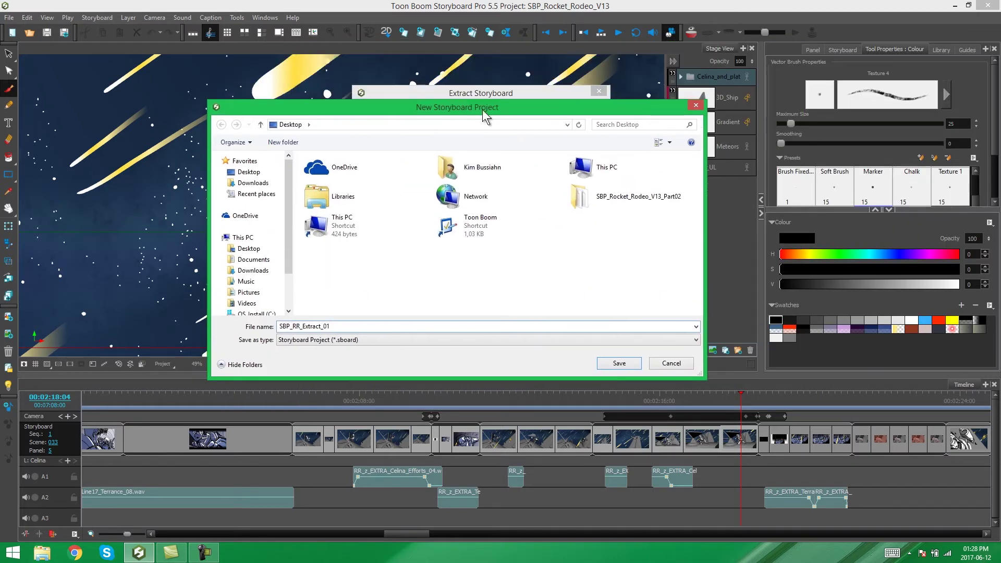
pyautogui.click(617, 362)
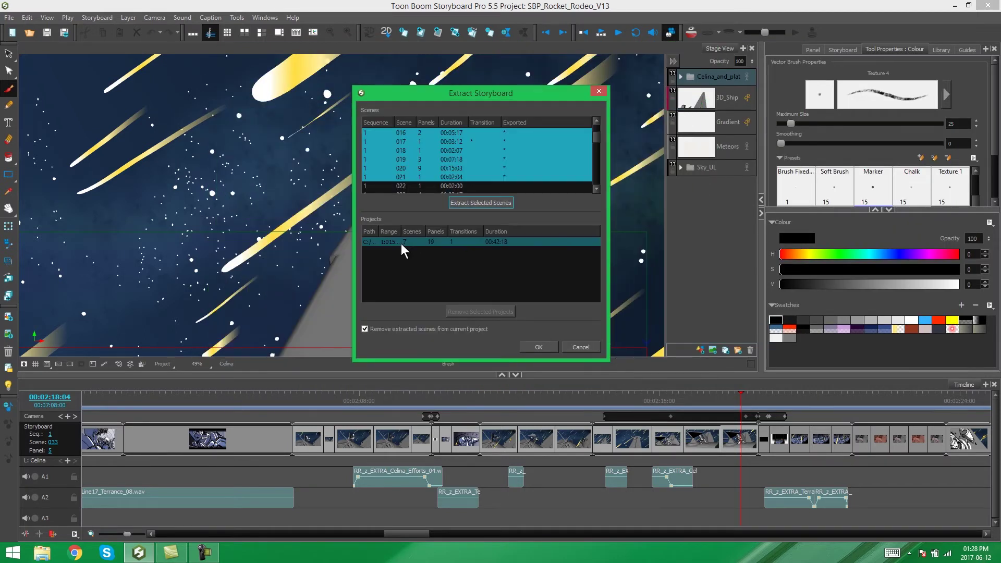
pyautogui.click(402, 243)
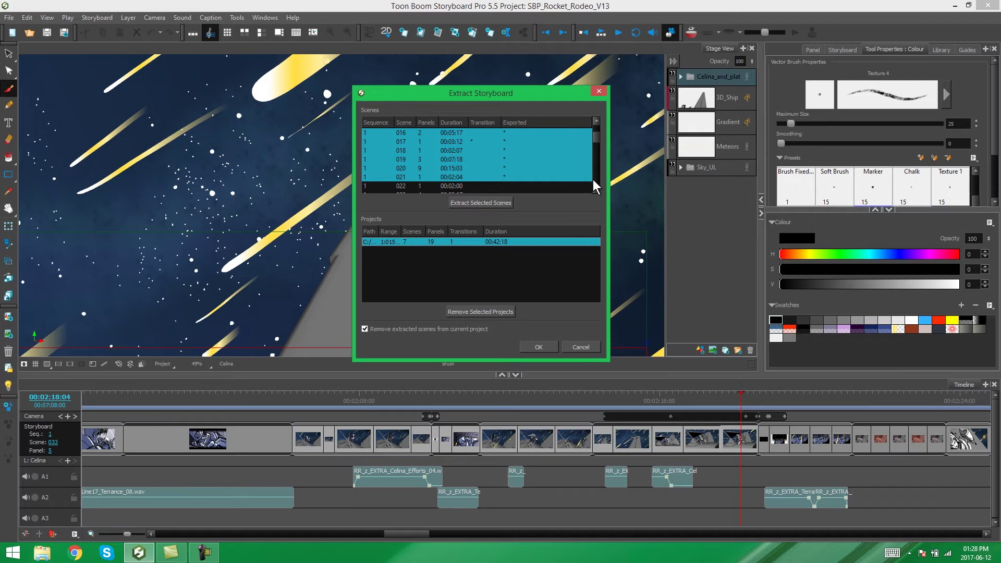
# - Extract scenes 030–033 as SBP_RR_Extract_02 and select the newly added project row
pyautogui.scroll(-4, 596, 186)
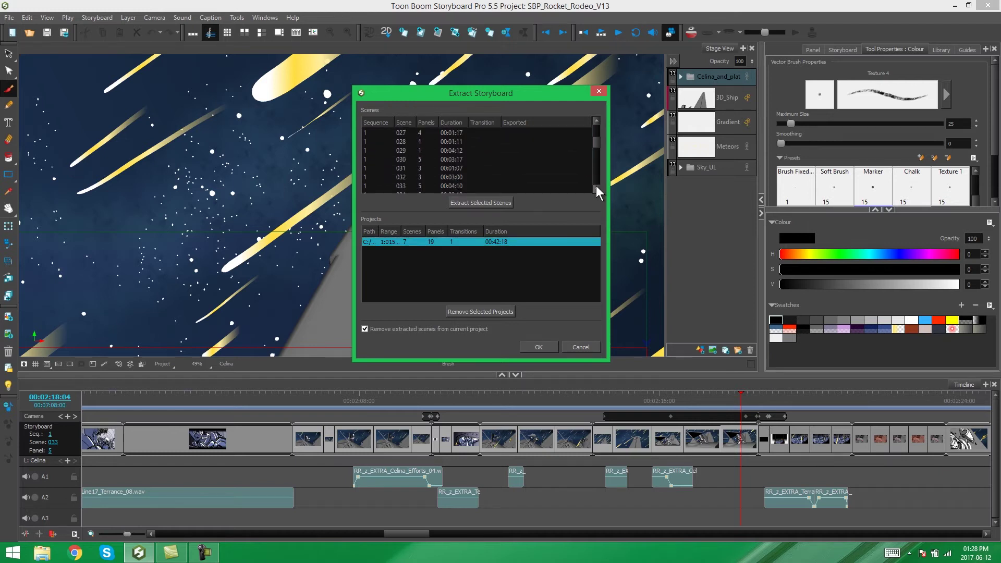
pyautogui.moveTo(430, 160); pyautogui.dragTo(437, 182)
pyautogui.click(472, 204)
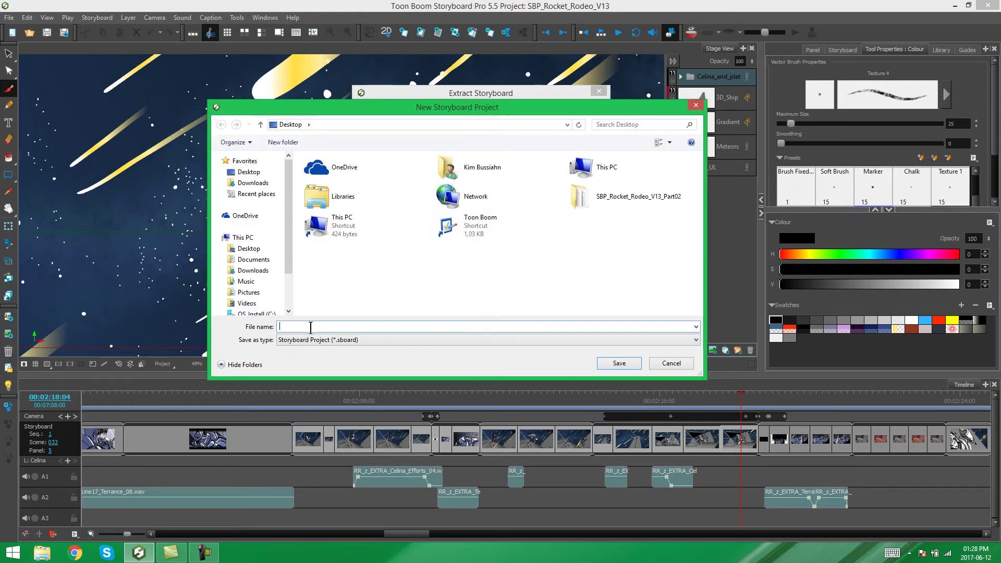
pyautogui.write('SB')
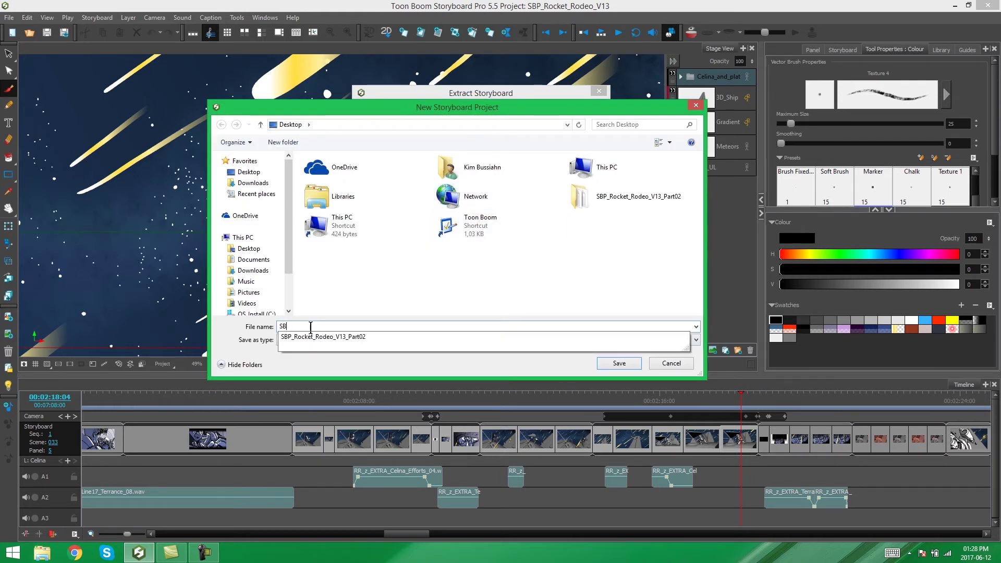
pyautogui.write('P_RR')
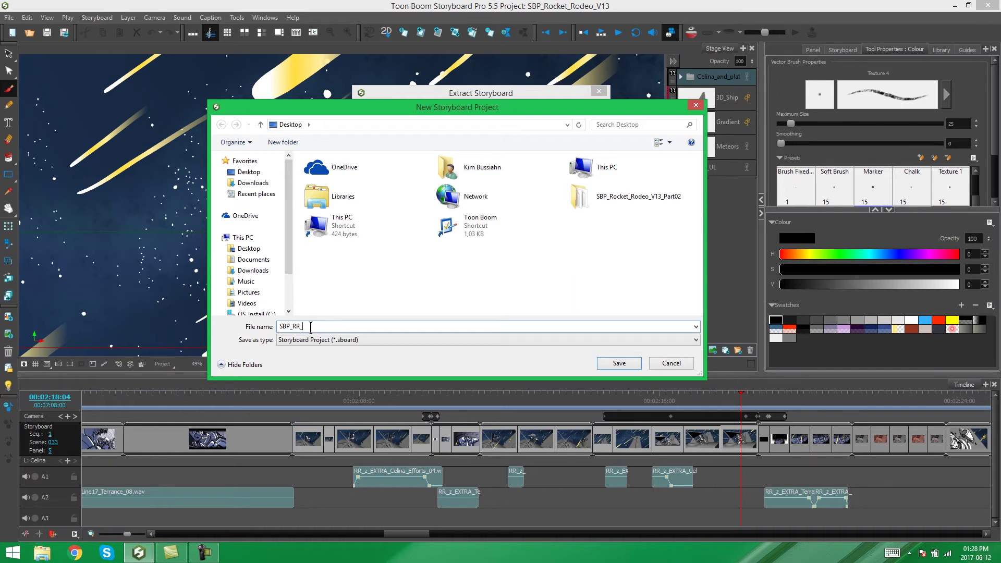
pyautogui.write('_Extract_02')
pyautogui.click(619, 365)
pyautogui.click(406, 251)
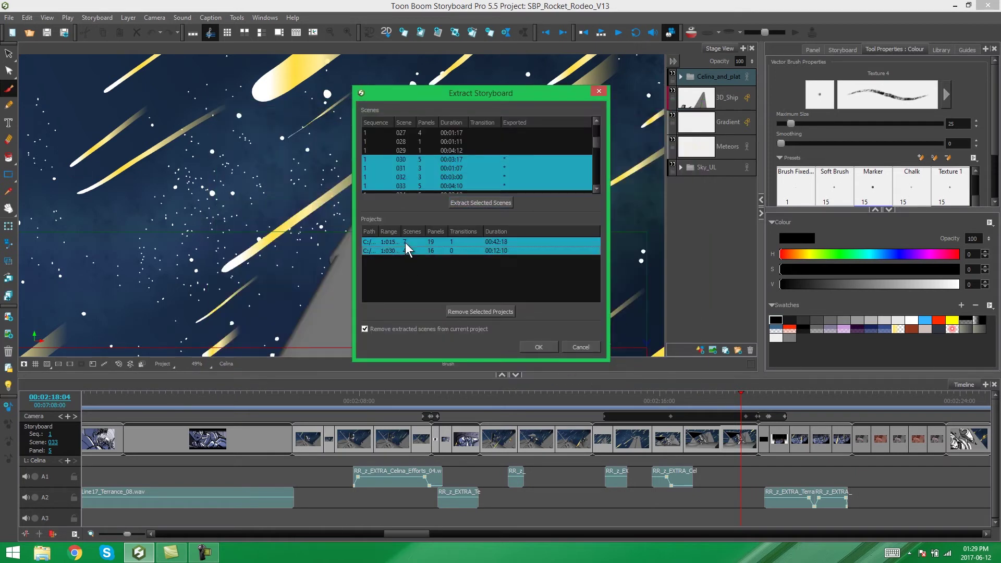
# - Widen the Range column in the Projects list, then select the second extraction project
pyautogui.keyDown('shift'); pyautogui.click(400, 249); pyautogui.keyUp('shift')
pyautogui.moveTo(410, 232); pyautogui.dragTo(384, 231)
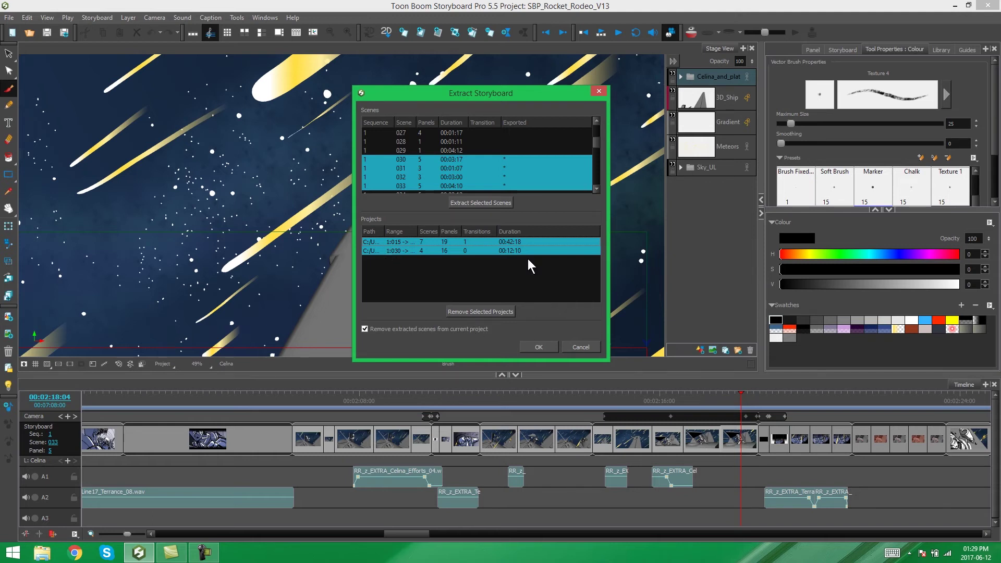
pyautogui.keyDown('ctrl'); pyautogui.click(539, 249); pyautogui.keyUp('ctrl')
pyautogui.keyDown('ctrl'); pyautogui.click(539, 243); pyautogui.keyUp('ctrl')
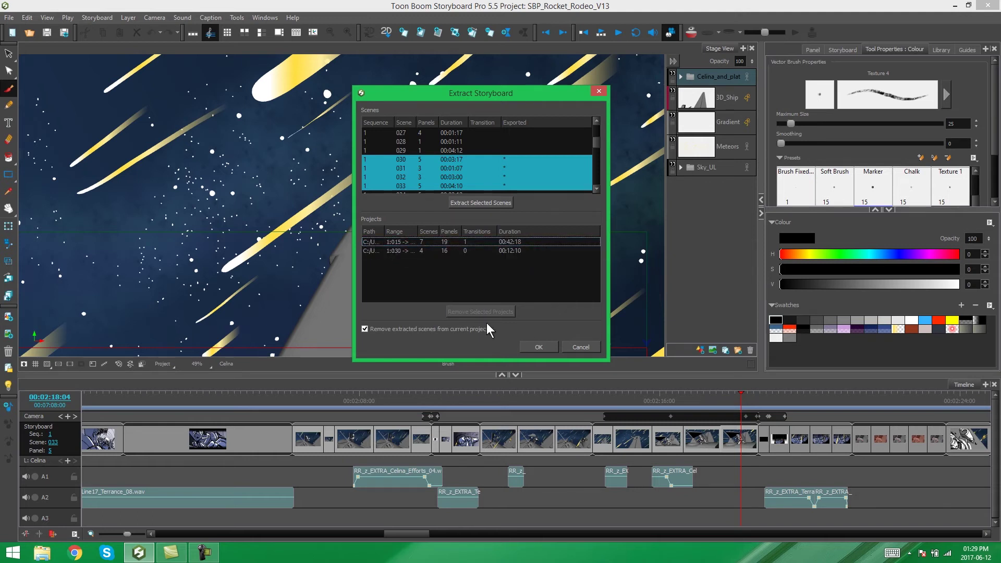
pyautogui.click(452, 250)
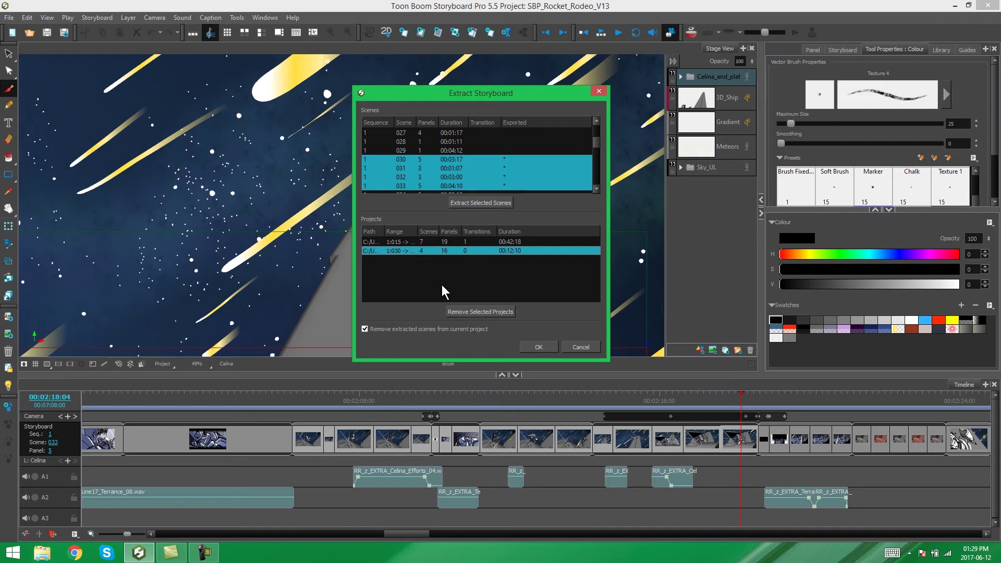
# - Remove the SBP_RR_Extract_02 project from the queue and clear the scene selection
pyautogui.click(464, 308)
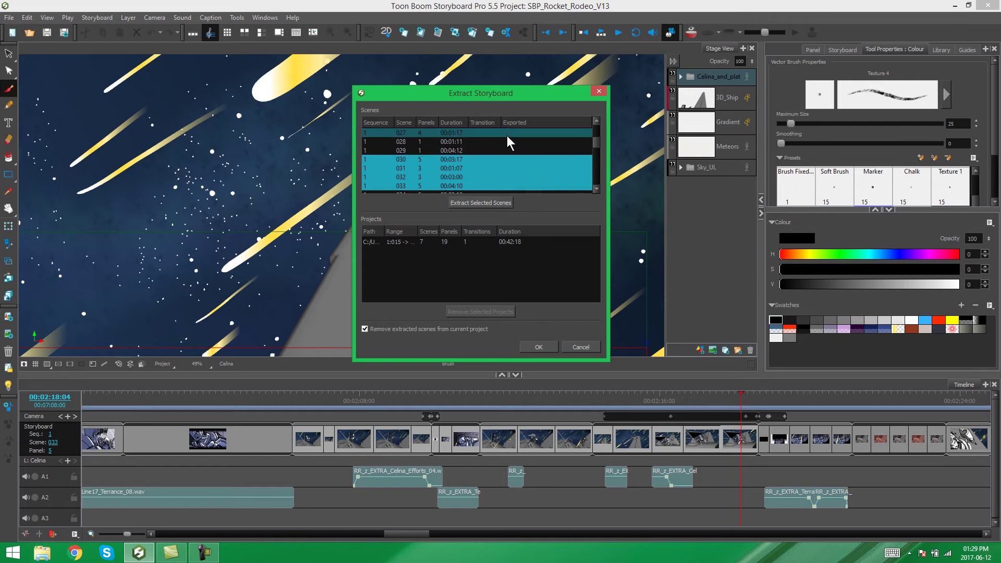
pyautogui.click(489, 142)
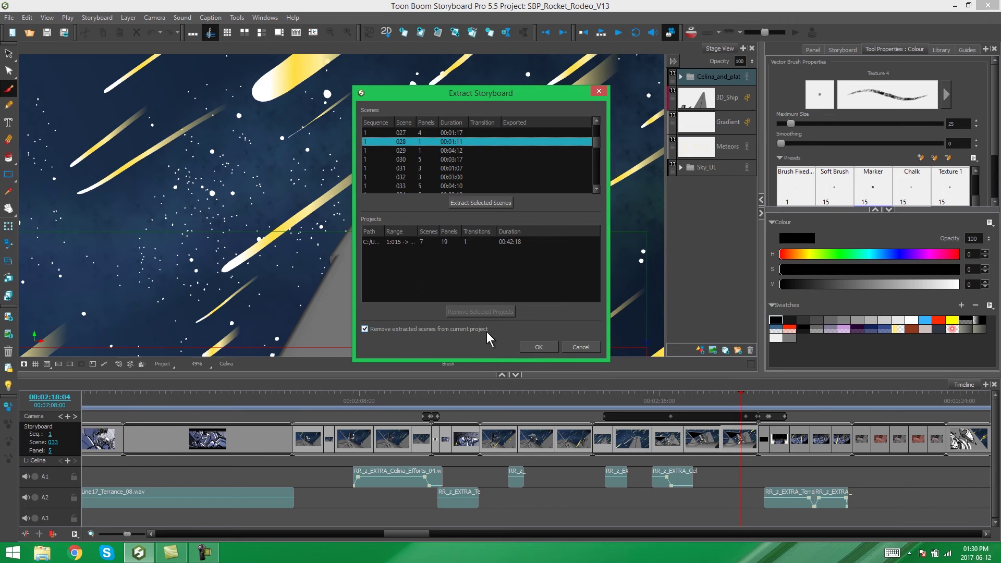
# - Confirm the extraction with OK, then scroll the original storyboard's shortened timeline
pyautogui.click(538, 346)
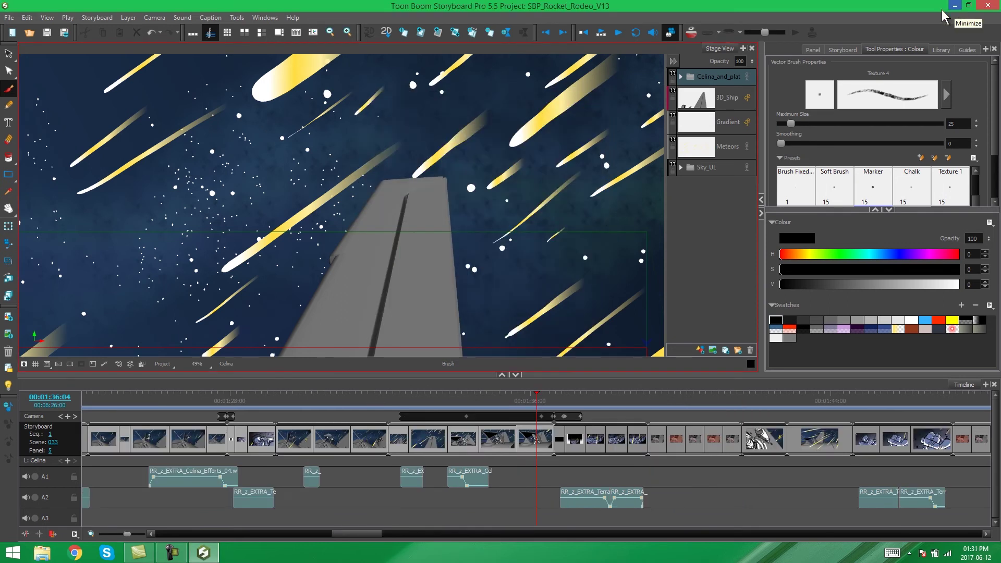
pyautogui.click(203, 472)
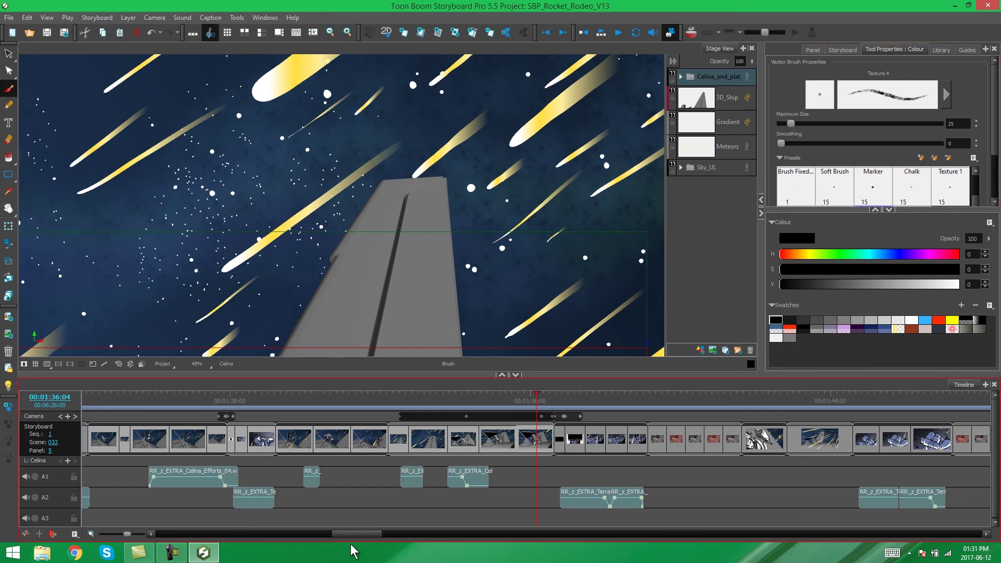
pyautogui.moveTo(353, 536); pyautogui.dragTo(388, 550)
# - Minimize Storyboard Pro and open SBP_RR_Extract_01.sboard from its Desktop folder
pyautogui.click(955, 5)
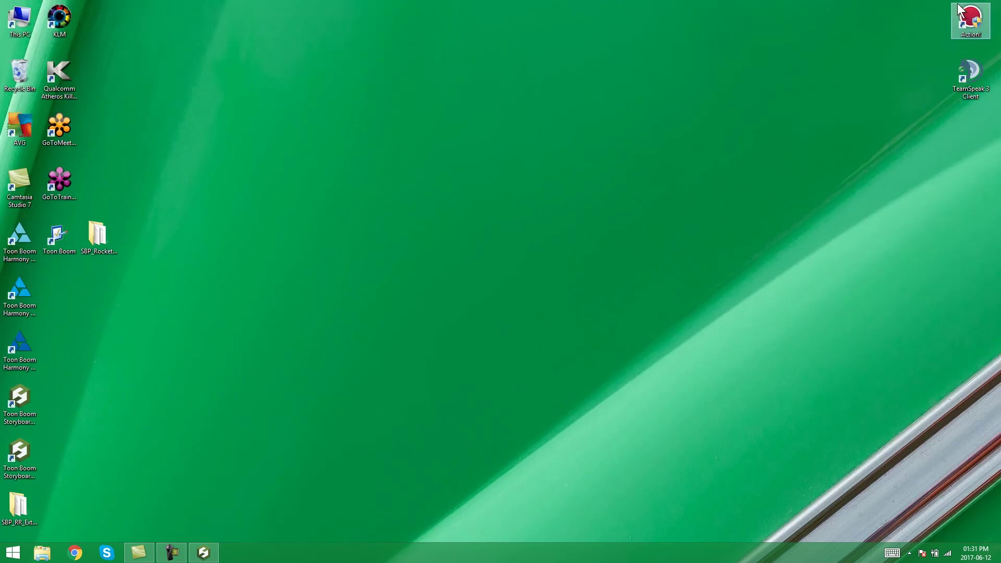
pyautogui.moveTo(30, 517); pyautogui.dragTo(145, 247)
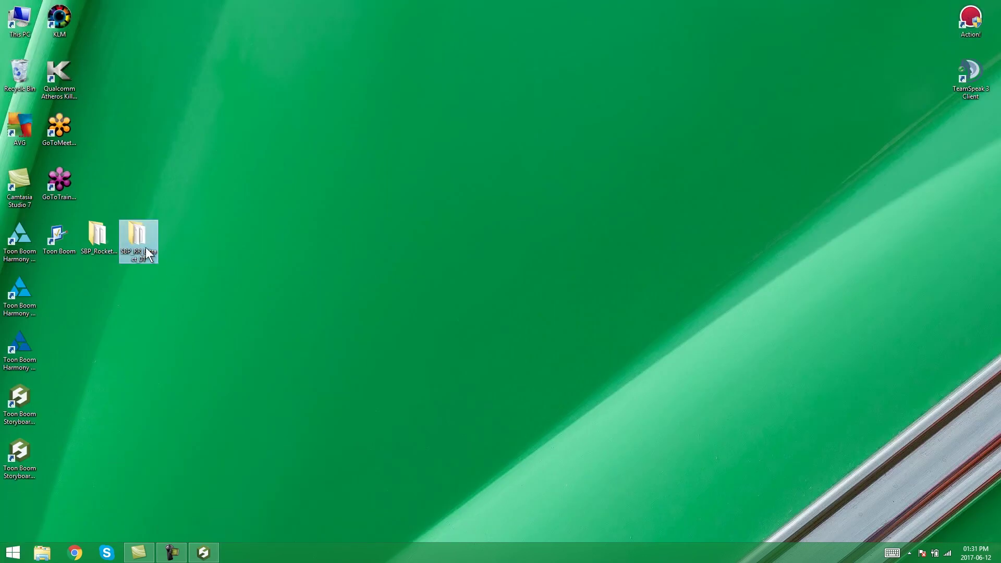
pyautogui.doubleClick(146, 247)
pyautogui.doubleClick(287, 251)
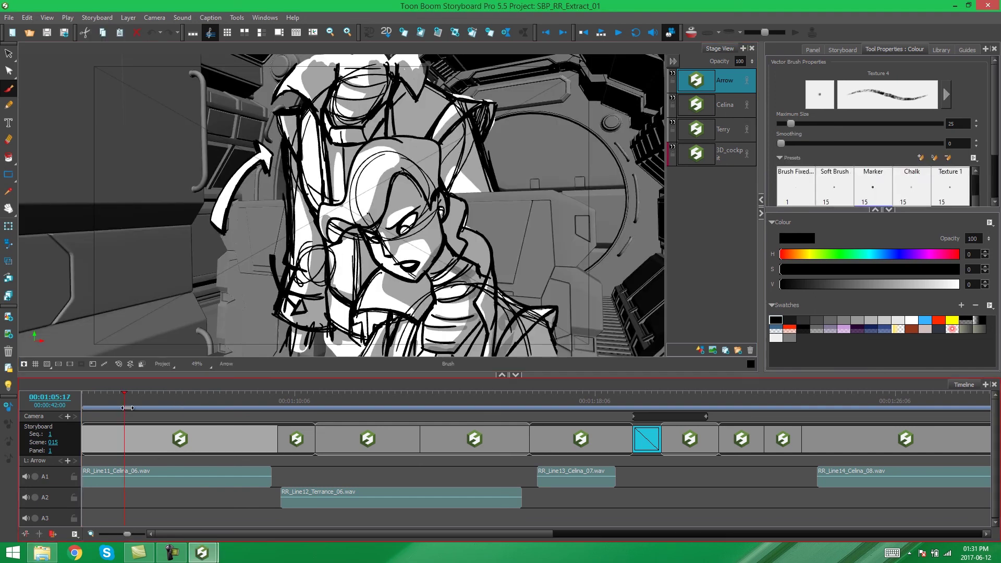
# - Scrub the extracted project's timeline to scene 017 panel 1, the cockpit shot, and focus the stage
pyautogui.click(122, 401)
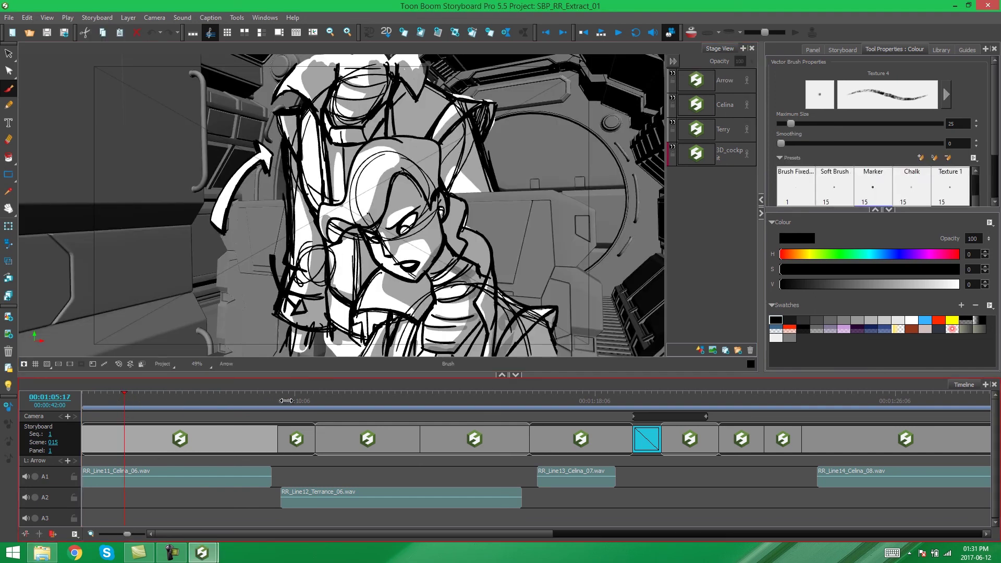
pyautogui.moveTo(286, 401); pyautogui.dragTo(625, 396)
pyautogui.moveTo(526, 534); pyautogui.dragTo(980, 535)
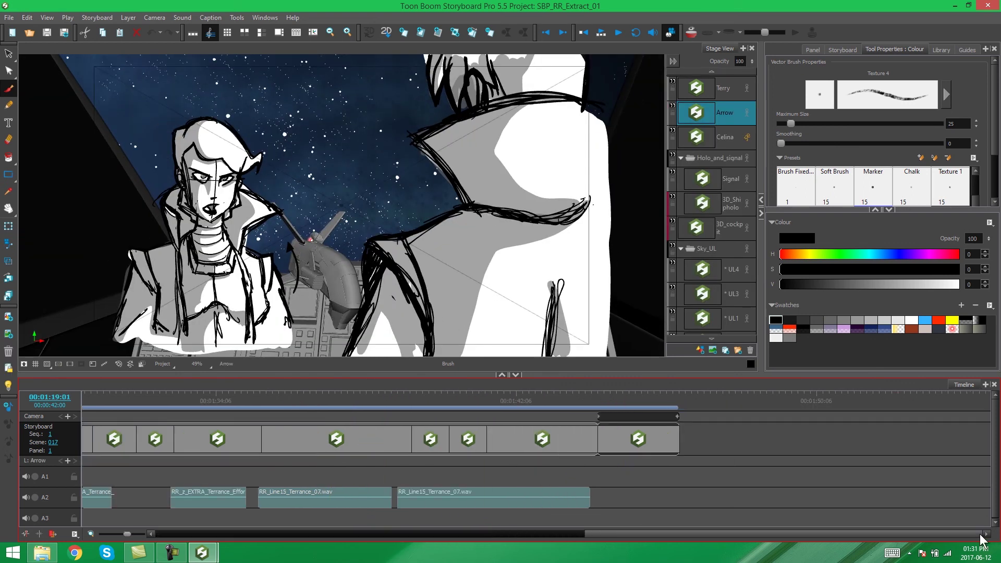
pyautogui.click(179, 534)
pyautogui.click(254, 42)
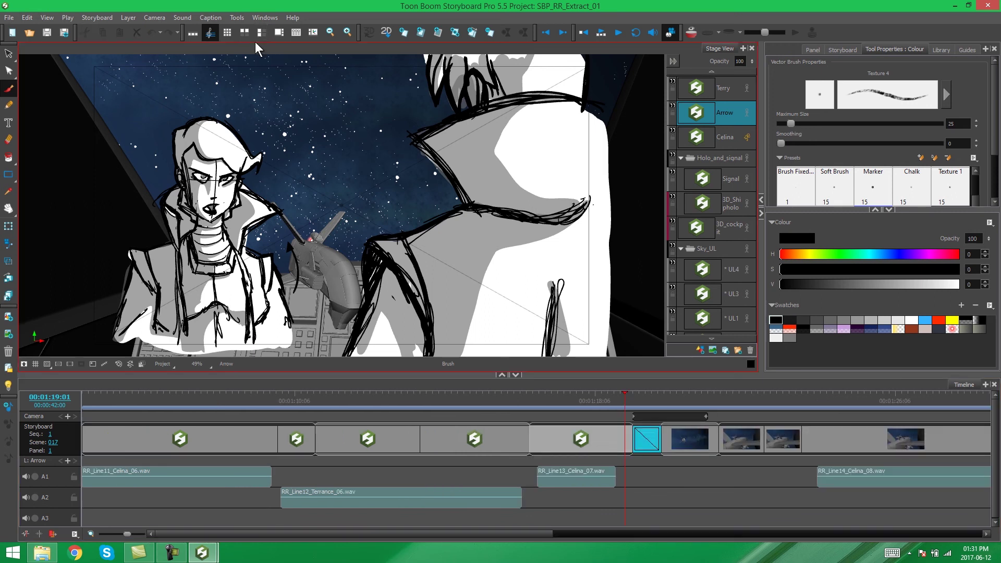